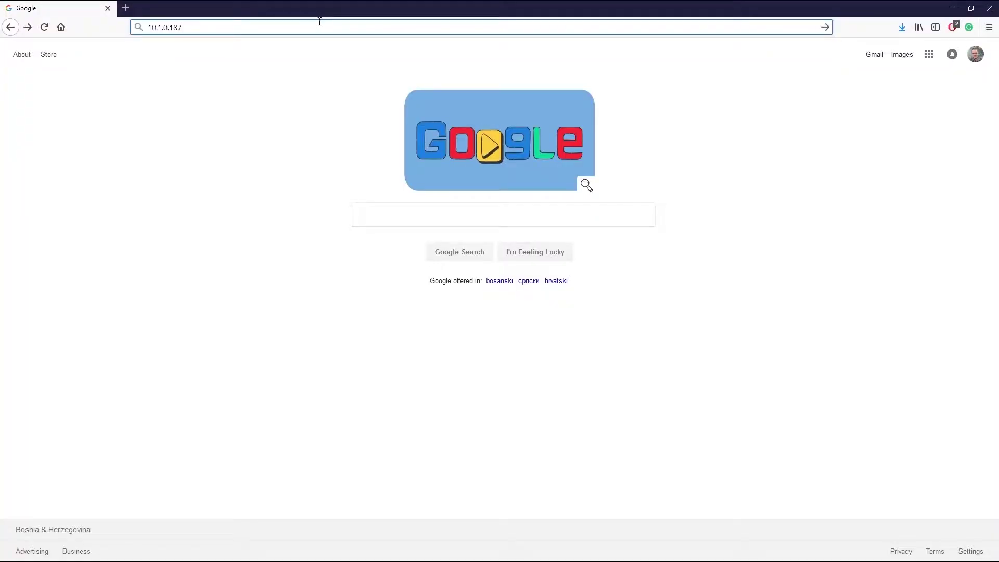
- Log in to the phone's web interface at 10.1.0.187 as admin and view it full screen
{"action": "key", "text": "Return"}
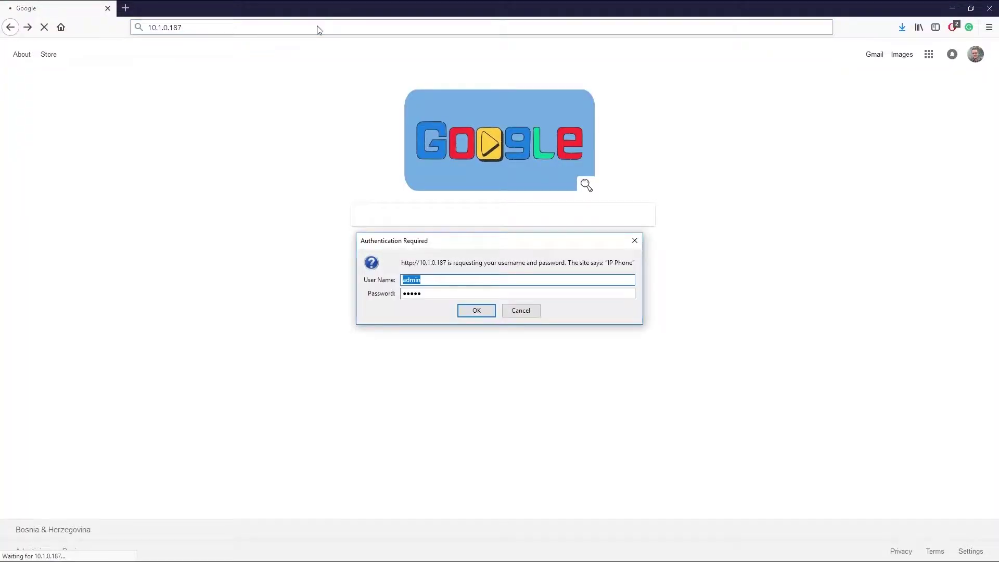
{"action": "left_click", "coordinate": [467, 315]}
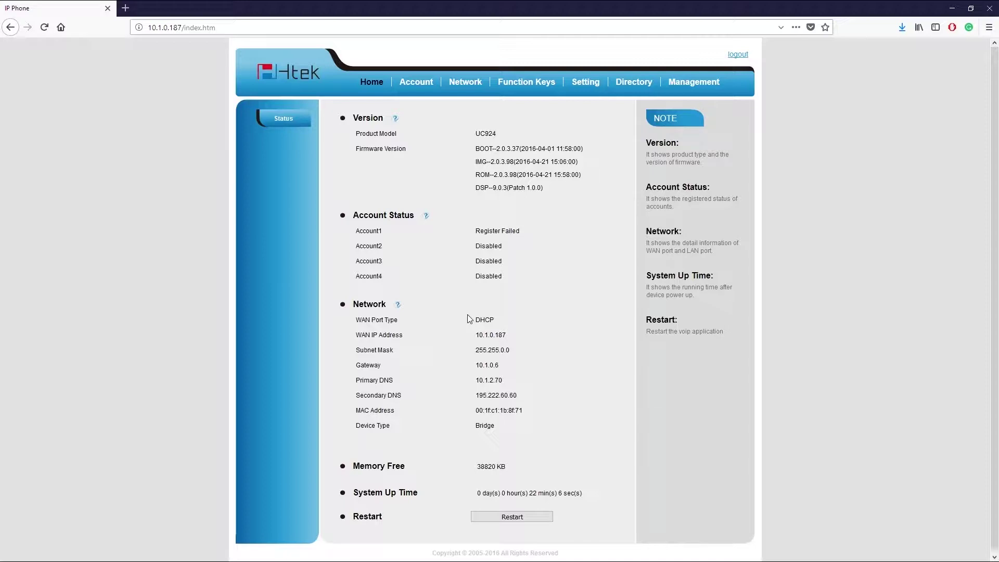
{"action": "key", "text": "F11"}
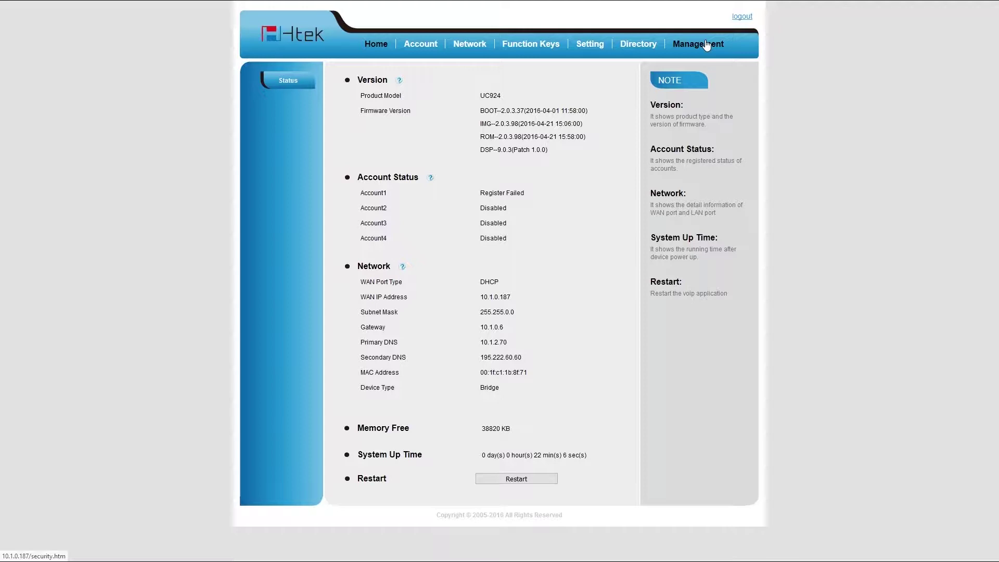
- Reset the UC924 phone to factory defaults from the Management Upgrade page
{"action": "left_click", "coordinate": [706, 45]}
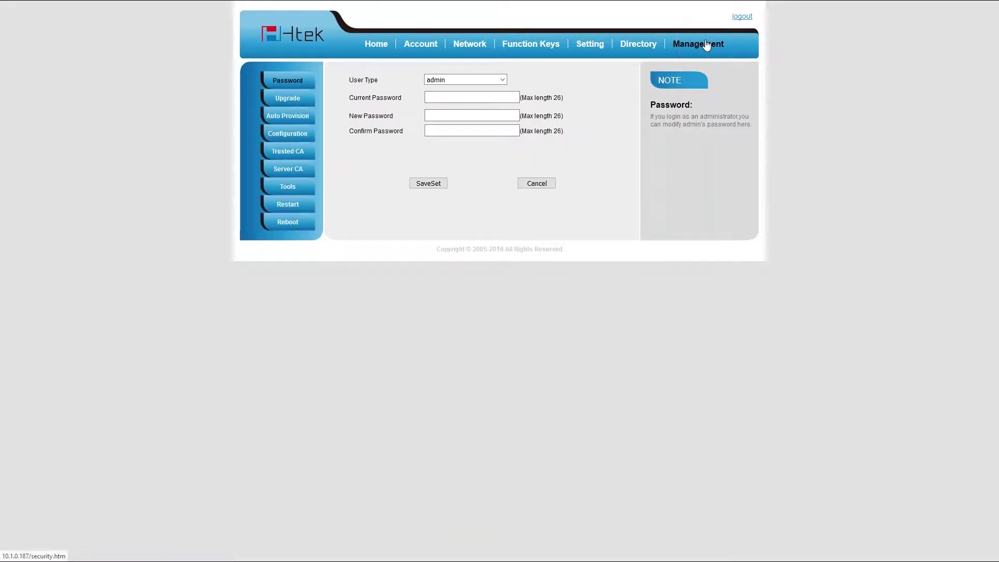
{"action": "left_click", "coordinate": [281, 97]}
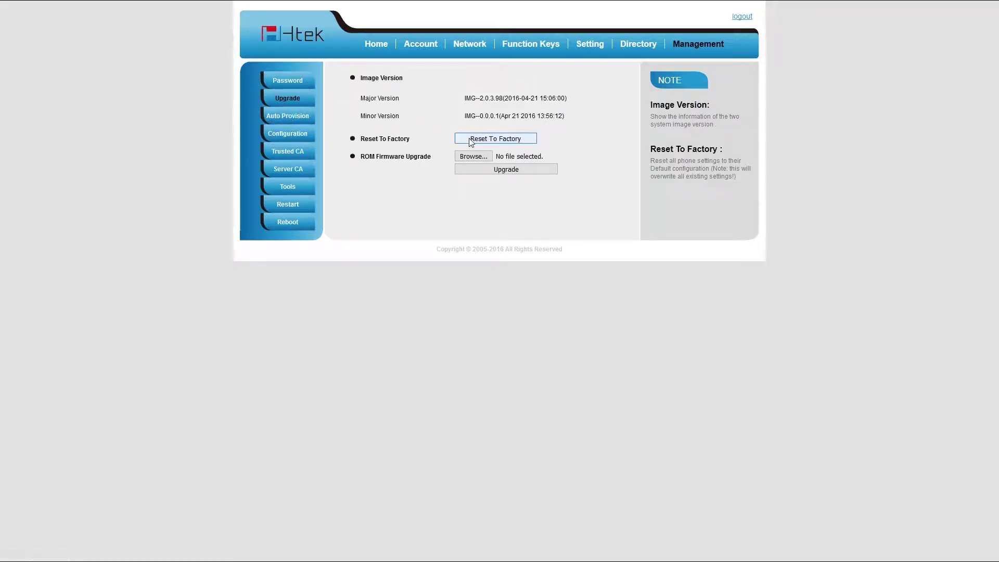
{"action": "left_click", "coordinate": [471, 140]}
{"action": "left_click", "coordinate": [549, 221]}
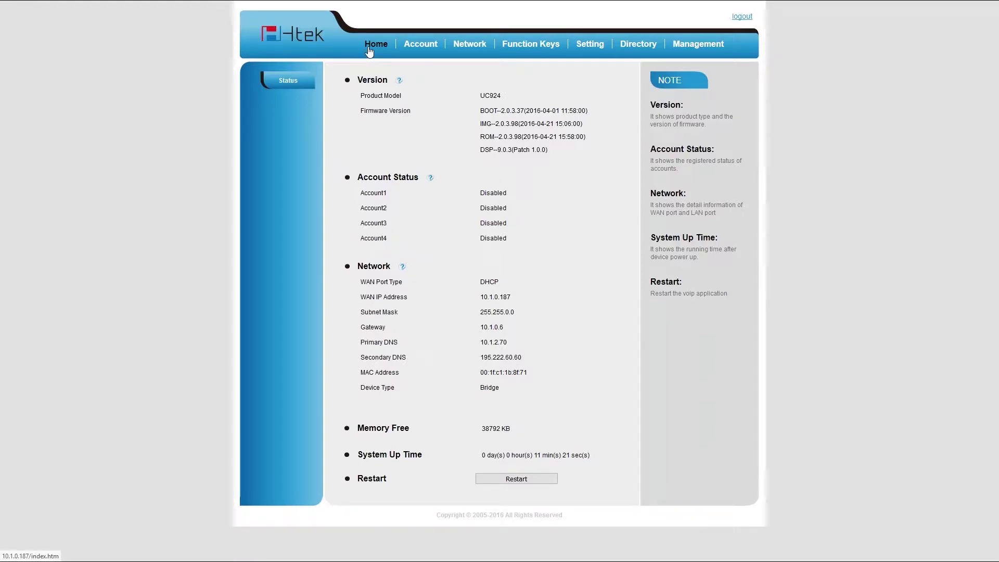
- Highlight the firmware version on the Status page, then clear the highlight
{"action": "left_click_drag", "start_coordinate": [362, 111], "coordinate": [568, 112]}
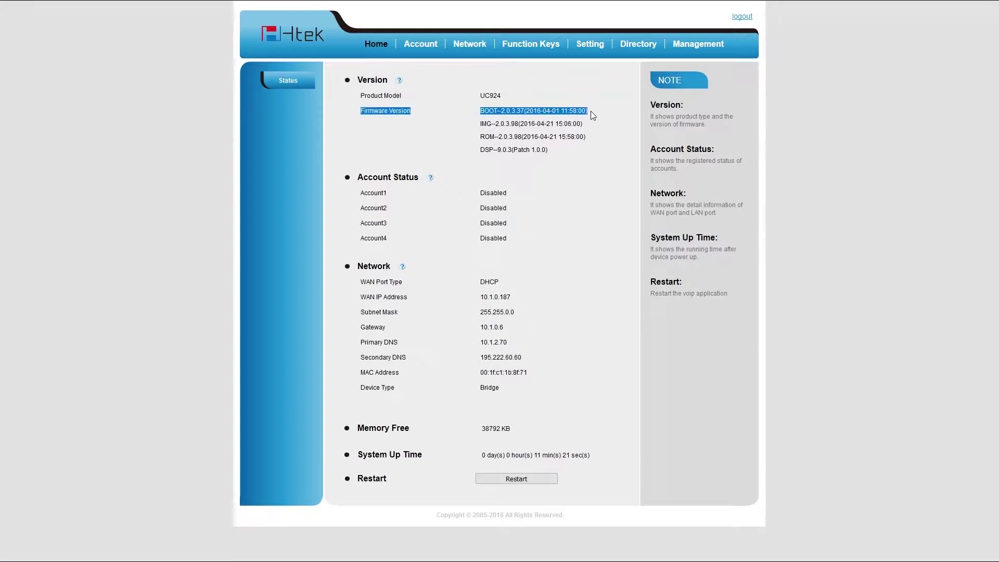
{"action": "left_click", "coordinate": [591, 110]}
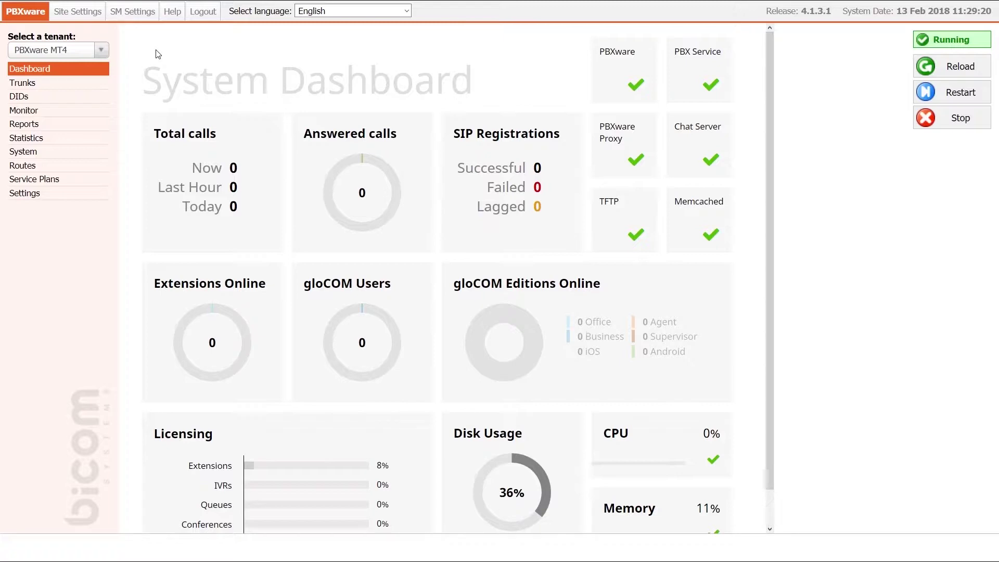
- Under Tenant 01 (#201), find the Htek UC924 device in the UAD list and edit it
{"action": "left_click", "coordinate": [101, 50]}
{"action": "left_click", "coordinate": [91, 111]}
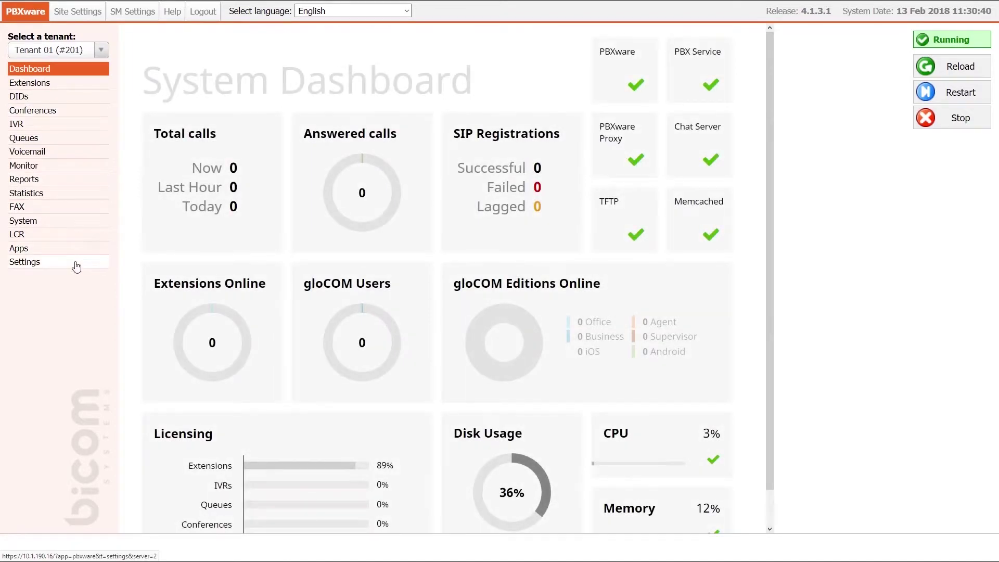
{"action": "left_click", "coordinate": [76, 265]}
{"action": "left_click", "coordinate": [75, 289]}
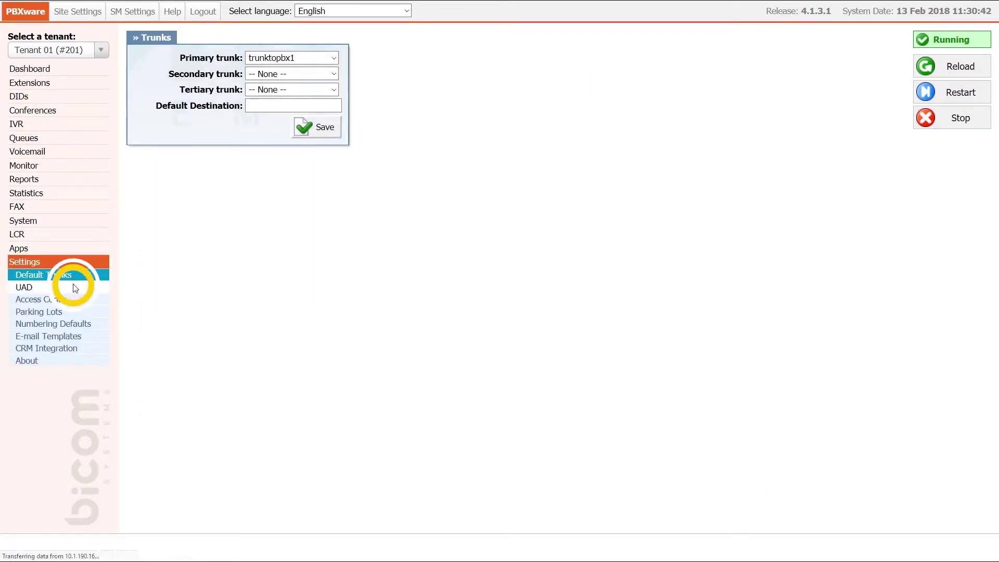
{"action": "key", "text": "ctrl+f"}
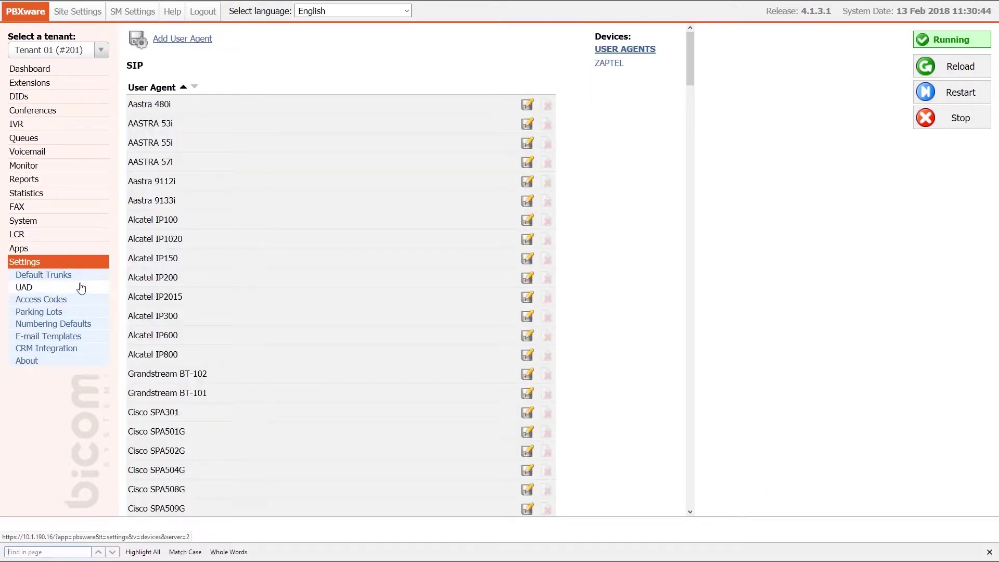
{"action": "type", "text": "924"}
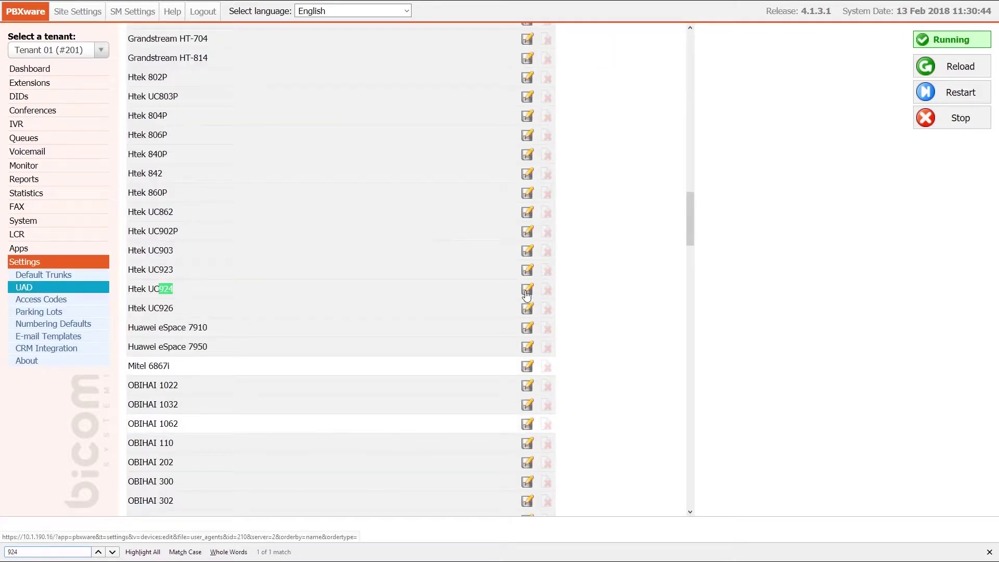
{"action": "left_click", "coordinate": [527, 289]}
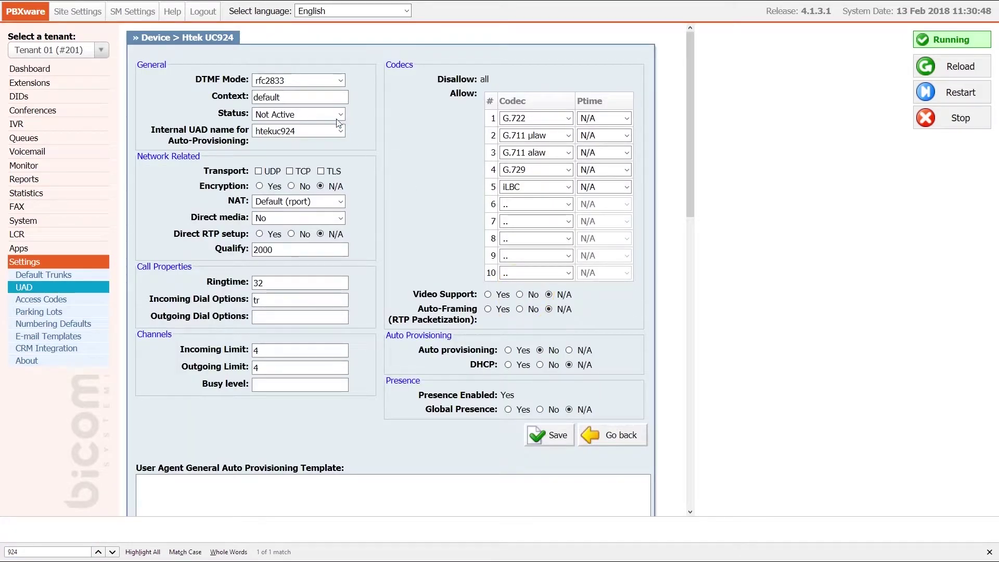
- Set the UC924 device to Active with auto provisioning and DHCP Yes, and save
{"action": "left_click", "coordinate": [336, 114]}
{"action": "left_click", "coordinate": [335, 149]}
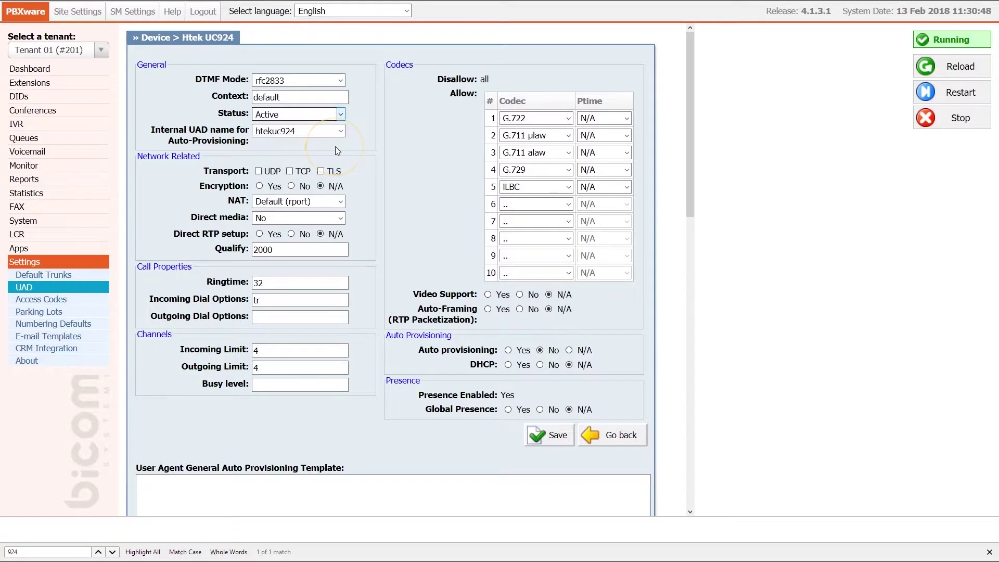
{"action": "left_click", "coordinate": [509, 350]}
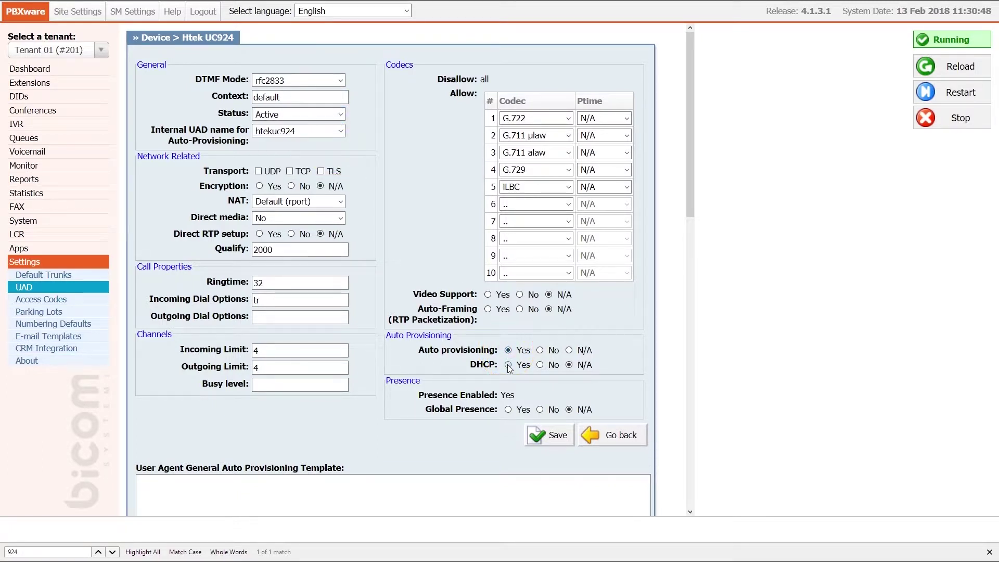
{"action": "left_click", "coordinate": [509, 365]}
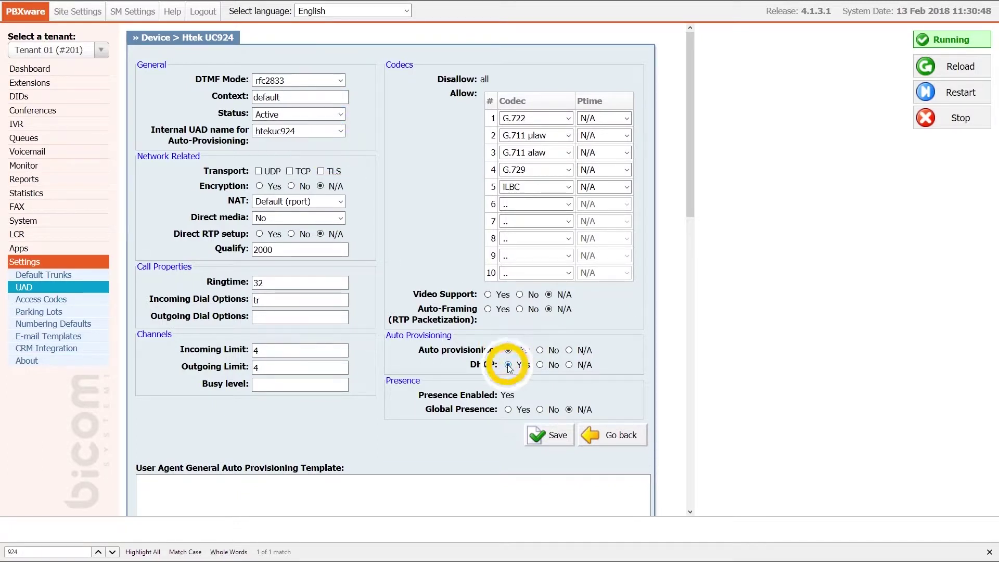
{"action": "left_click", "coordinate": [546, 436]}
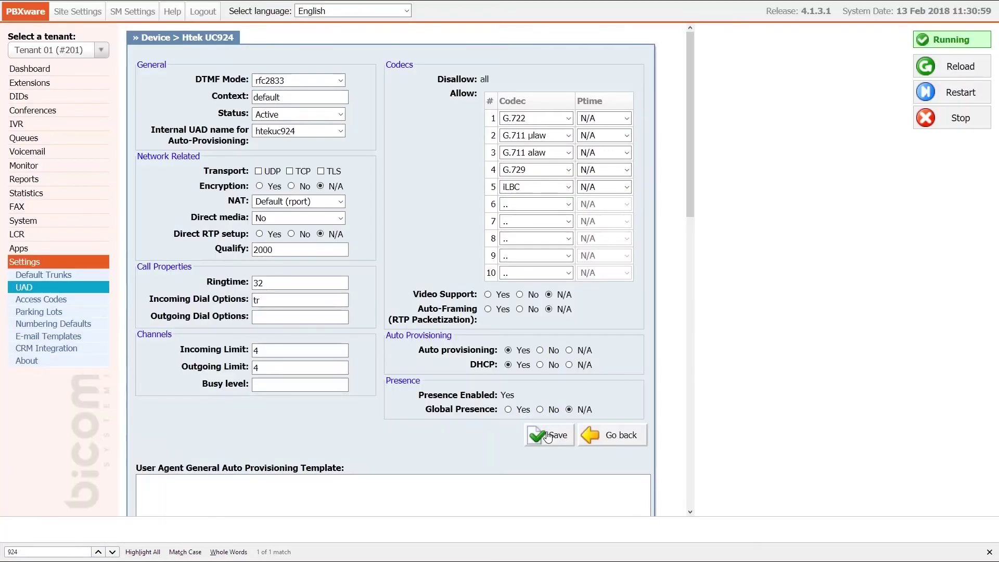
- Start a new extension with UAD Htek UC924 and location Remote
{"action": "left_click", "coordinate": [49, 85]}
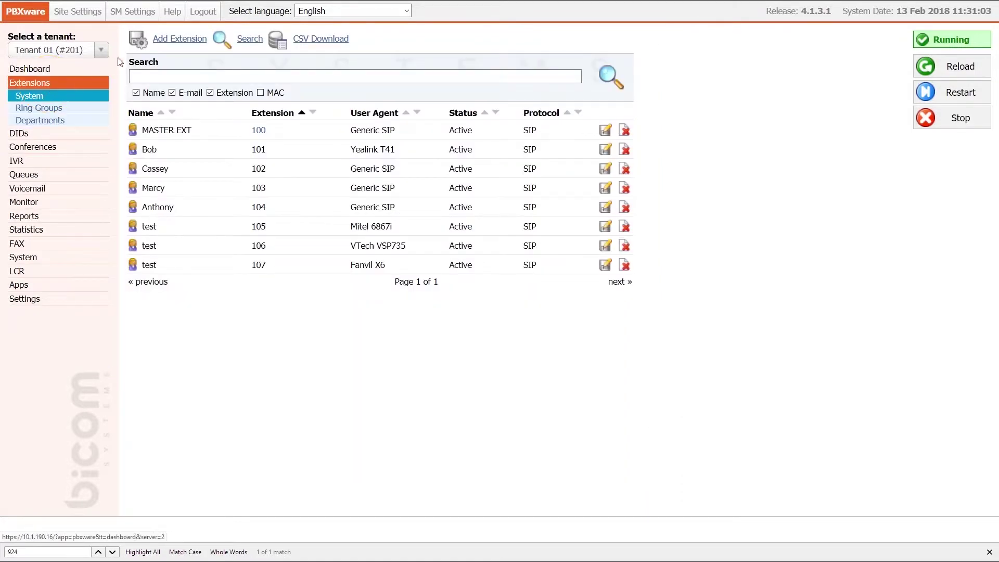
{"action": "left_click", "coordinate": [170, 42]}
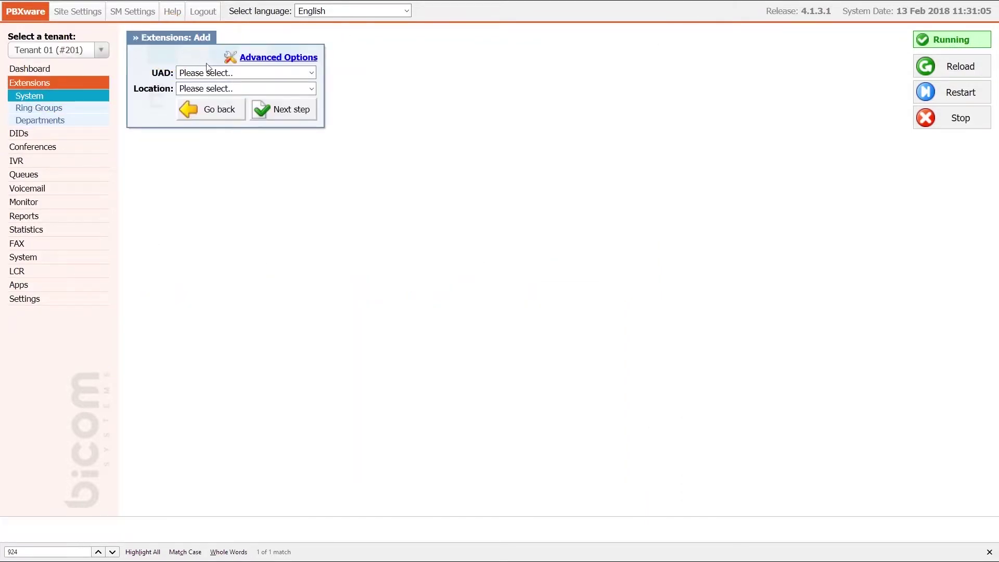
{"action": "left_click", "coordinate": [208, 72]}
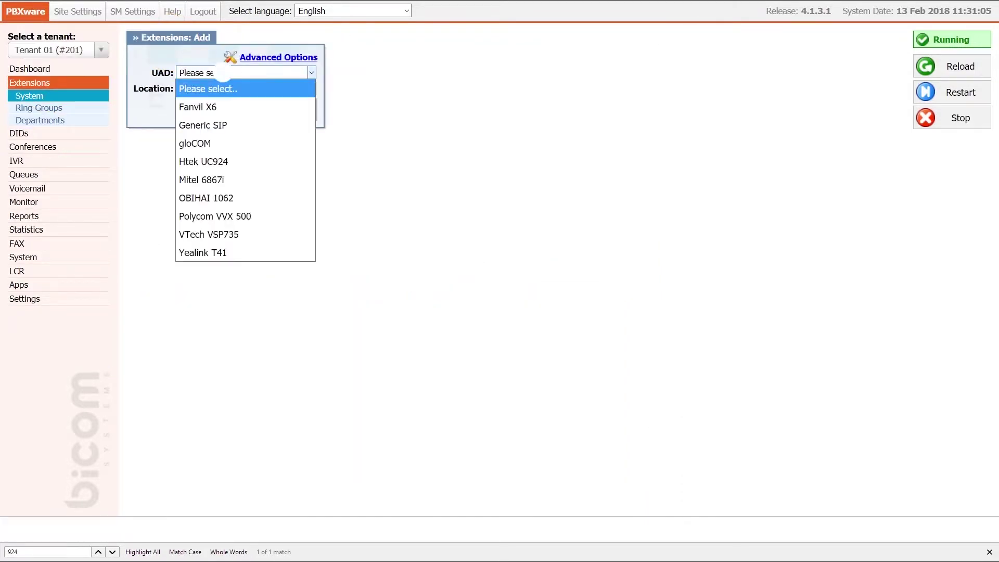
{"action": "left_click", "coordinate": [223, 161]}
{"action": "left_click", "coordinate": [248, 89]}
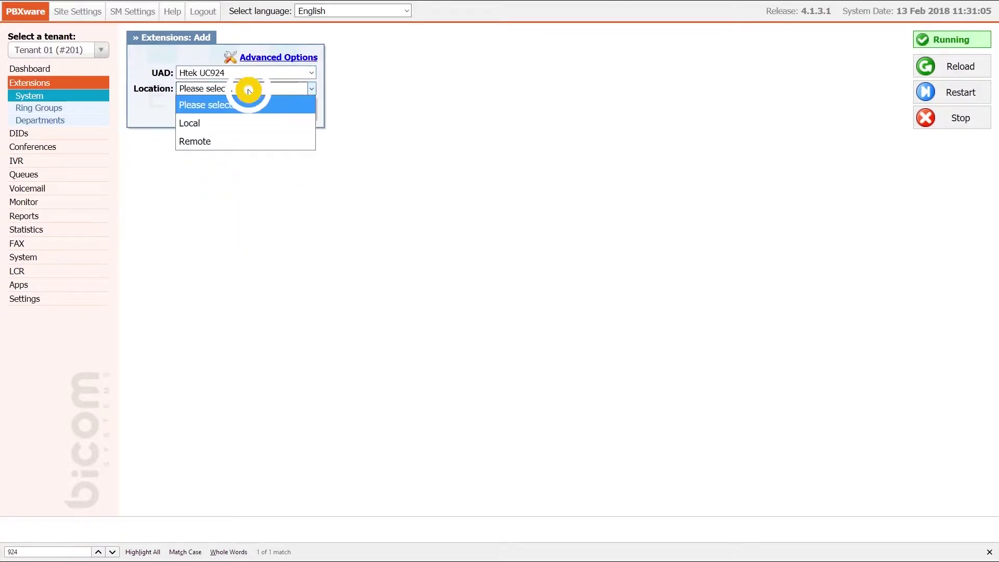
{"action": "left_click", "coordinate": [249, 141]}
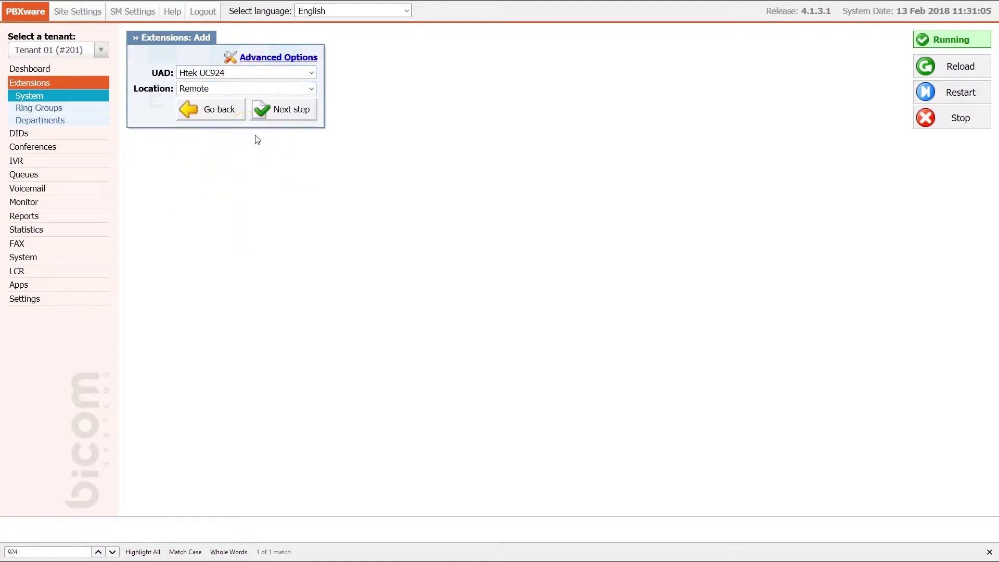
{"action": "left_click", "coordinate": [274, 112]}
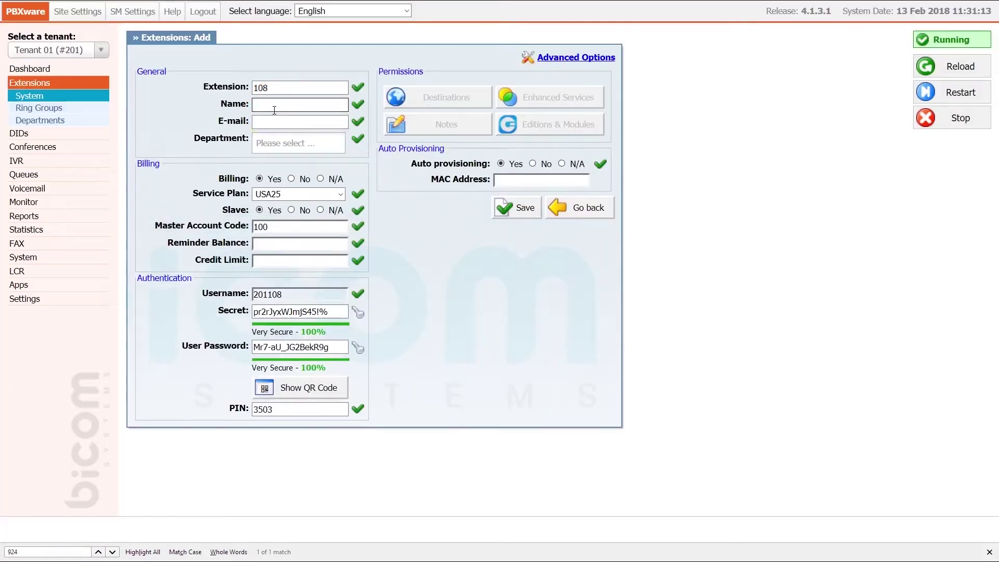
- Enter name 'test', an e-mail and Department None, then copy the phone's MAC address
{"action": "type", "text": "test"}
{"action": "key", "text": "Tab"}
{"action": "type", "text": "test@example.com"}
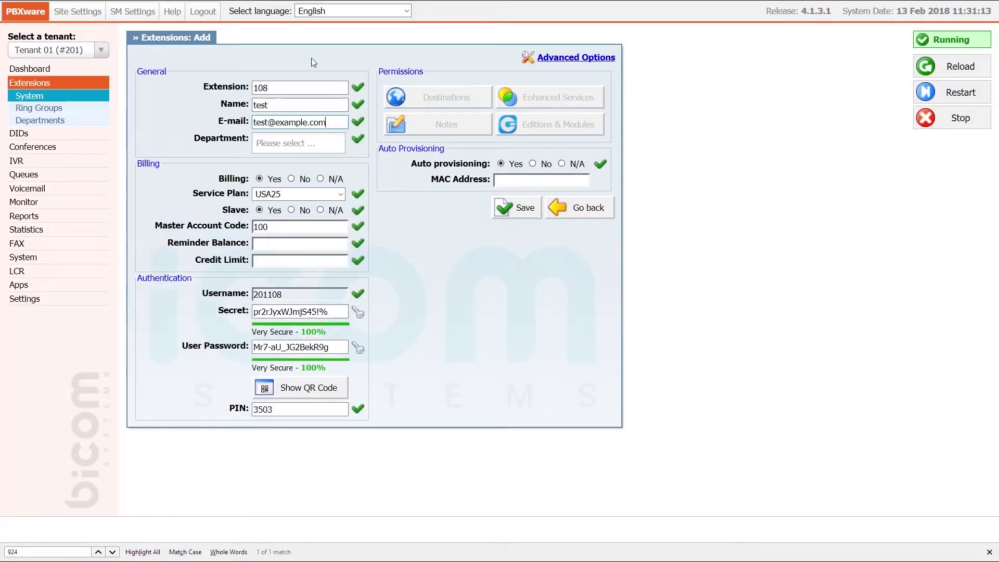
{"action": "key", "text": "Tab"}
{"action": "key", "text": "Down"}
{"action": "key", "text": "Return"}
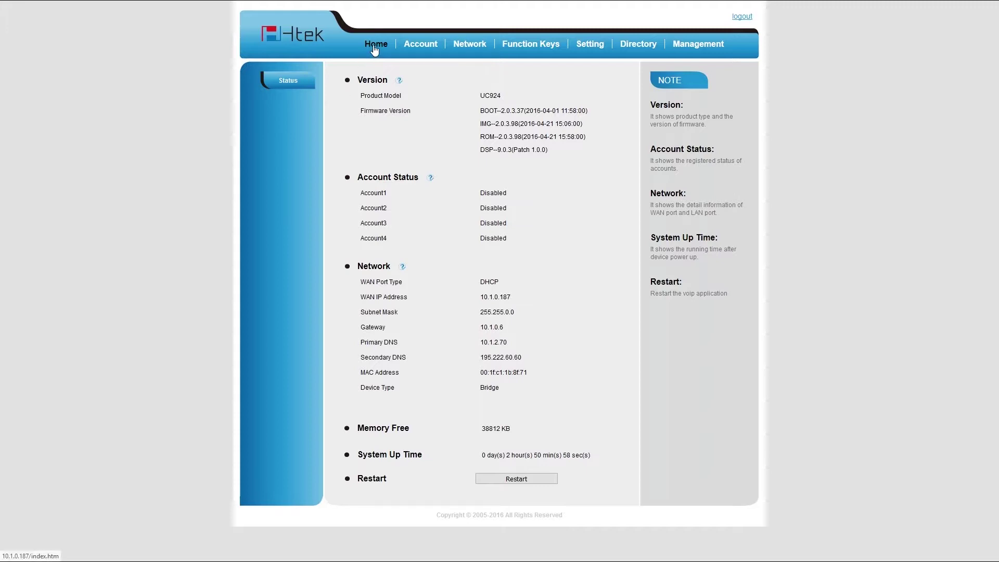
{"action": "left_click_drag", "start_coordinate": [359, 372], "coordinate": [565, 374]}
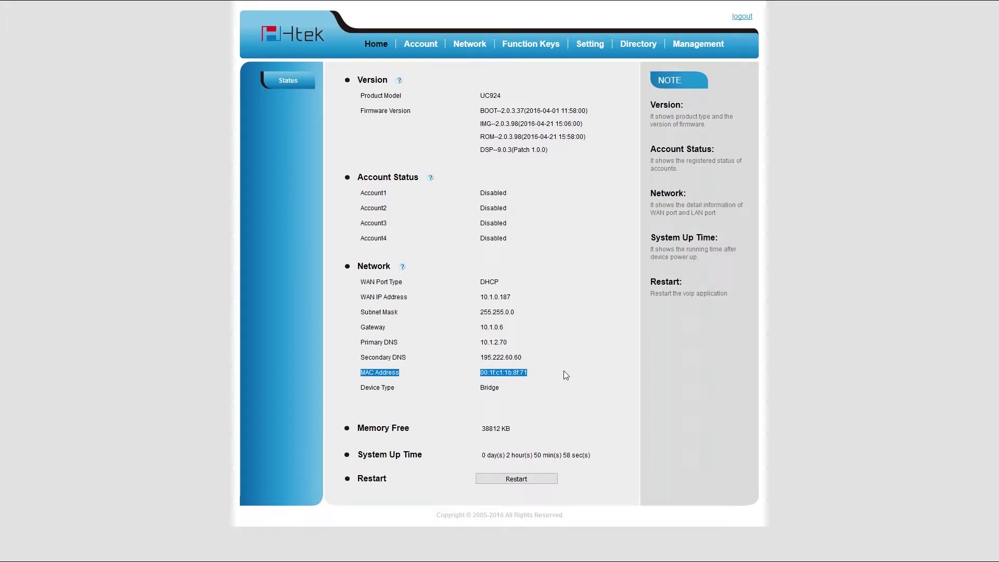
{"action": "key", "text": "alt+Tab"}
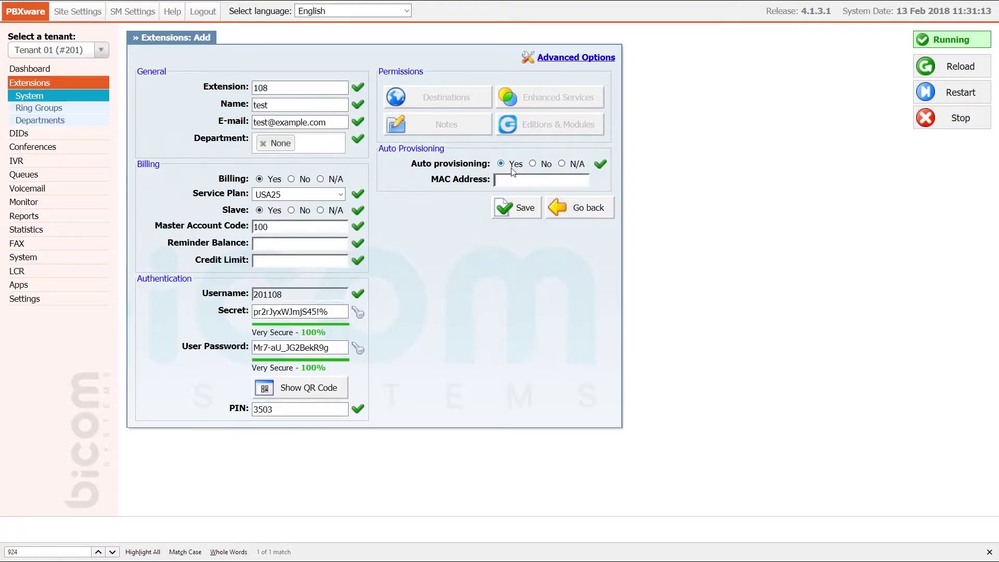
- Paste MAC address 001fc11b8f71 into extension 108 and save it
{"action": "type", "text": "001fc11b8f71"}
{"action": "left_click", "coordinate": [519, 212]}
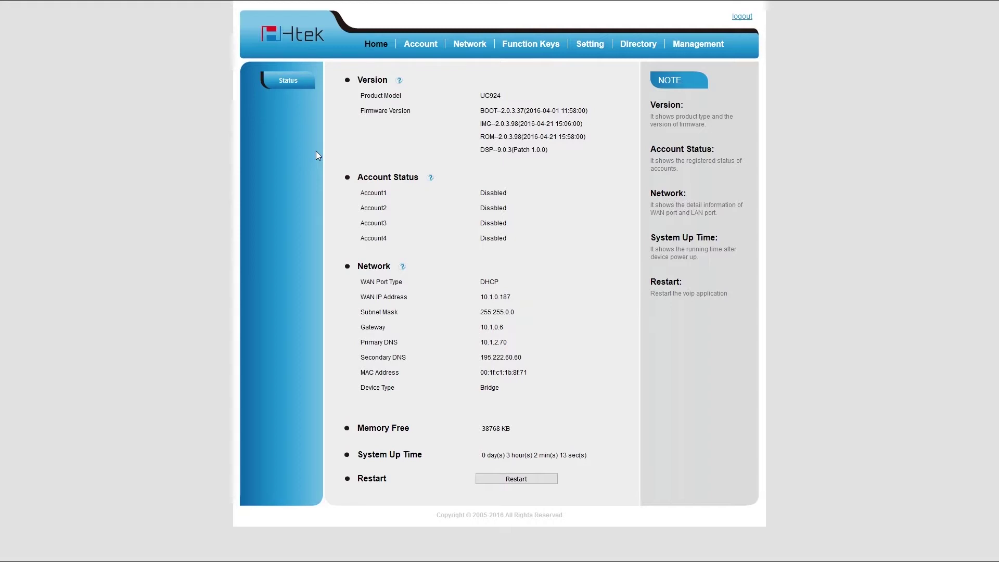
- Set auto provisioning to TFTP with config server path tftp://10.1.190.1, save, and provision now
{"action": "left_click", "coordinate": [697, 46]}
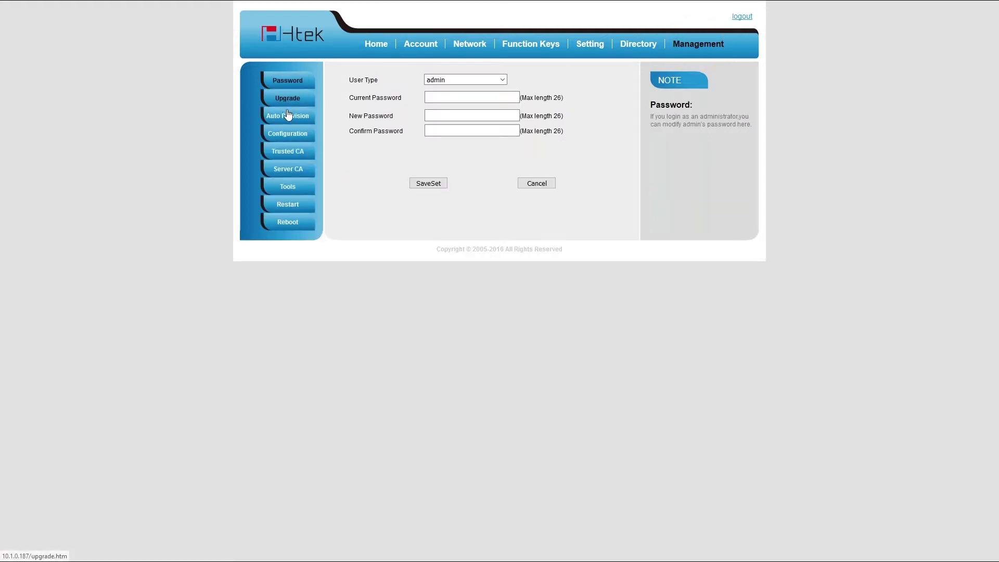
{"action": "left_click", "coordinate": [287, 117]}
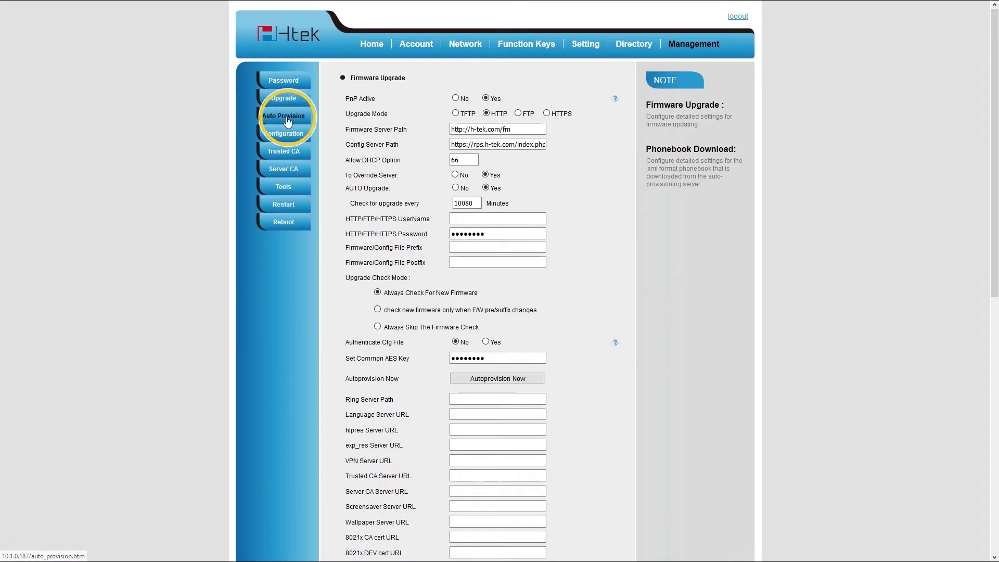
{"action": "left_click", "coordinate": [456, 113]}
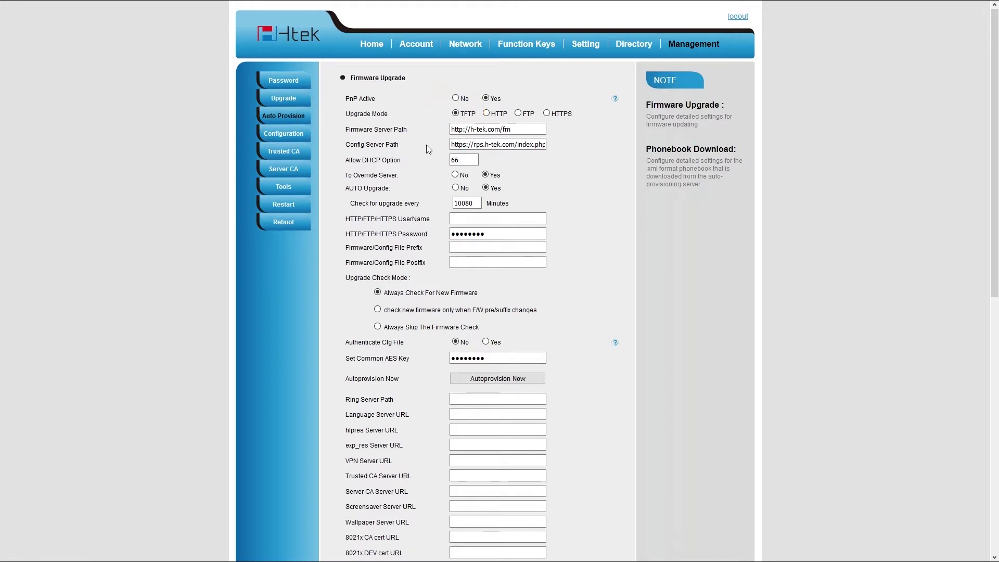
{"action": "key", "text": "ctrl+a"}
{"action": "key", "text": "BackSpace"}
{"action": "type", "text": "tftp://10.1.190.1"}
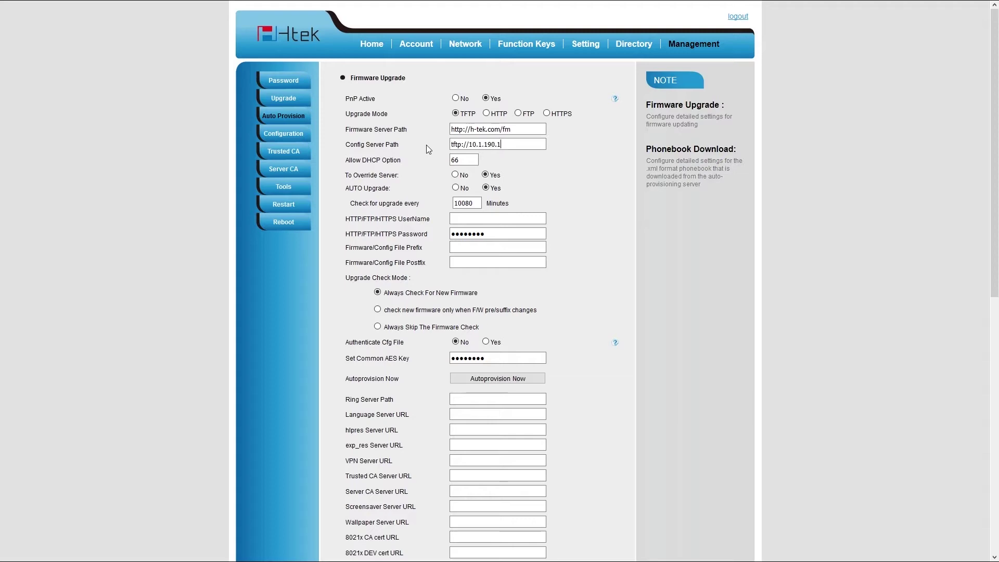
{"action": "scroll", "coordinate": [426, 145], "scroll_direction": "down", "scroll_amount": 9}
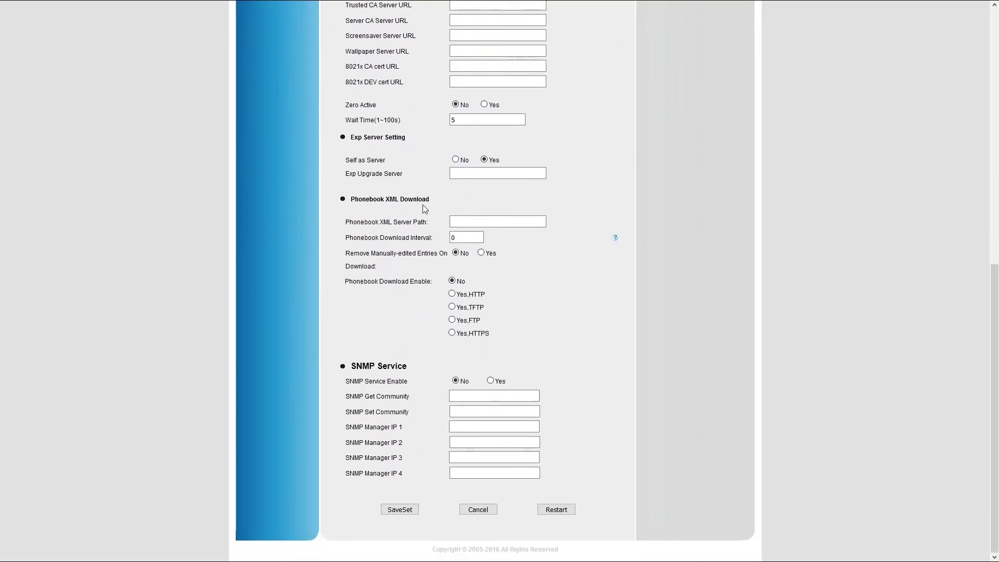
{"action": "left_click", "coordinate": [412, 510]}
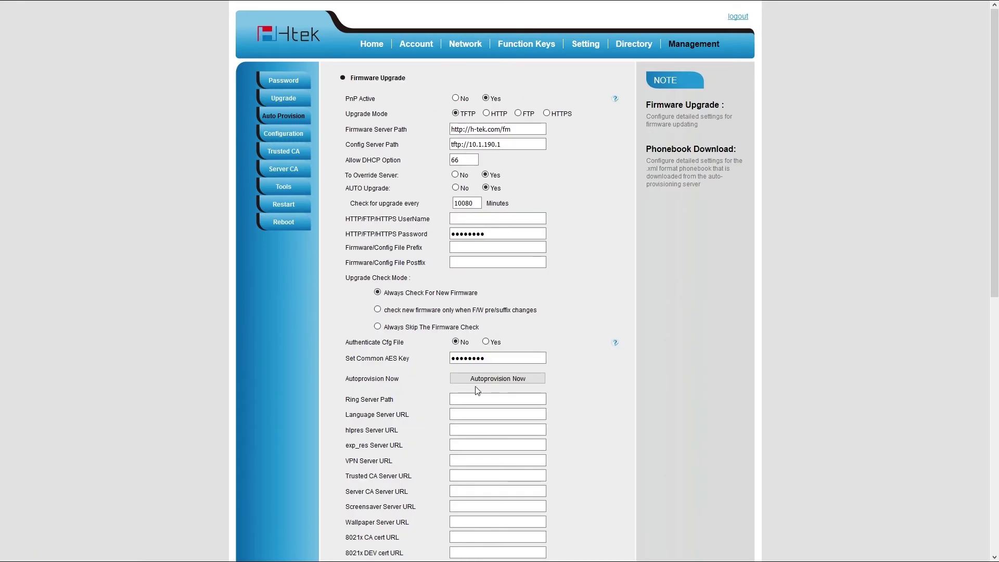
{"action": "left_click", "coordinate": [480, 380]}
- Reboot the phone from the Management Reboot page
{"action": "left_click", "coordinate": [306, 230]}
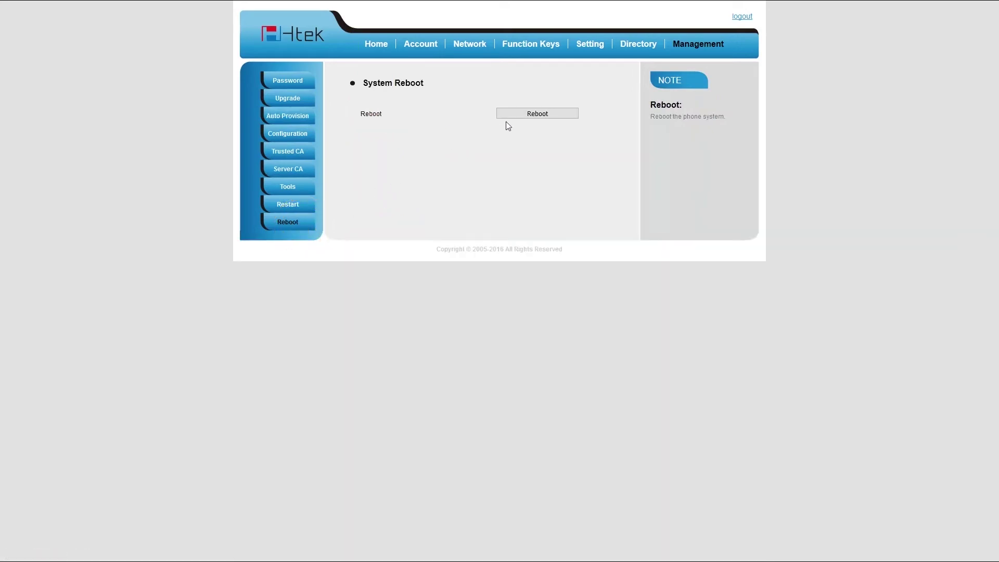
{"action": "left_click", "coordinate": [515, 112]}
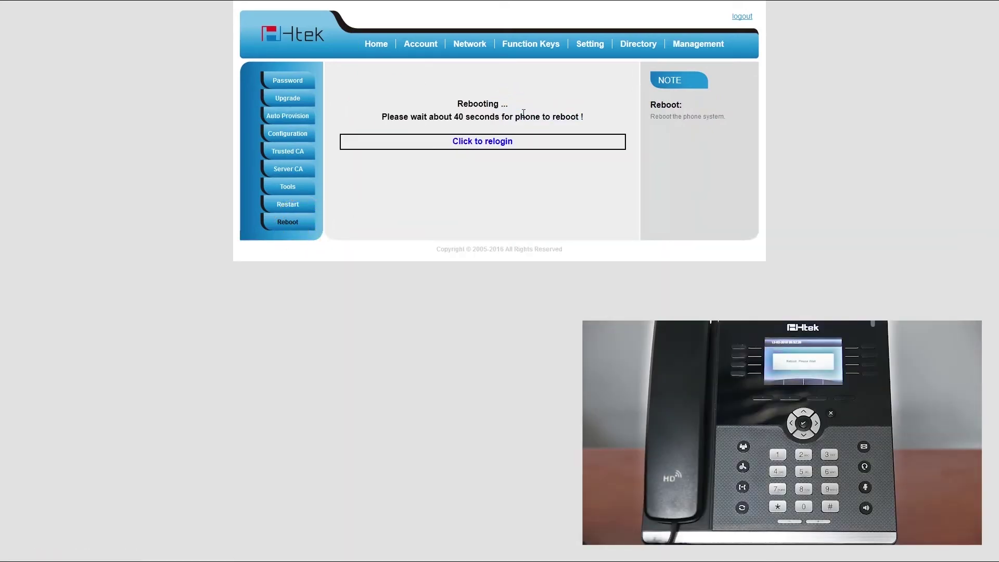